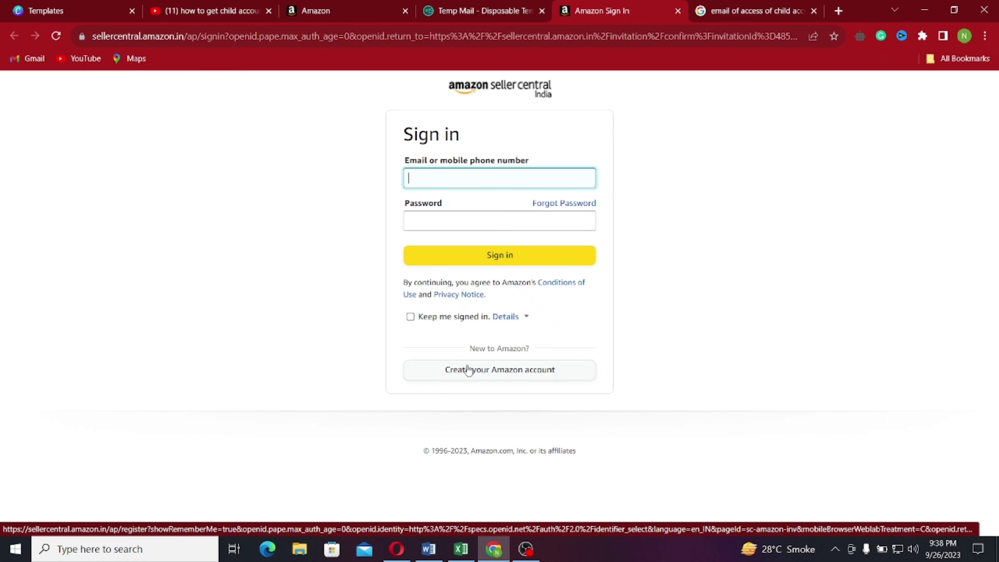
Fill in the new Amazon account's name, email and matching passwords, then submit the registration
left_click(467, 370)
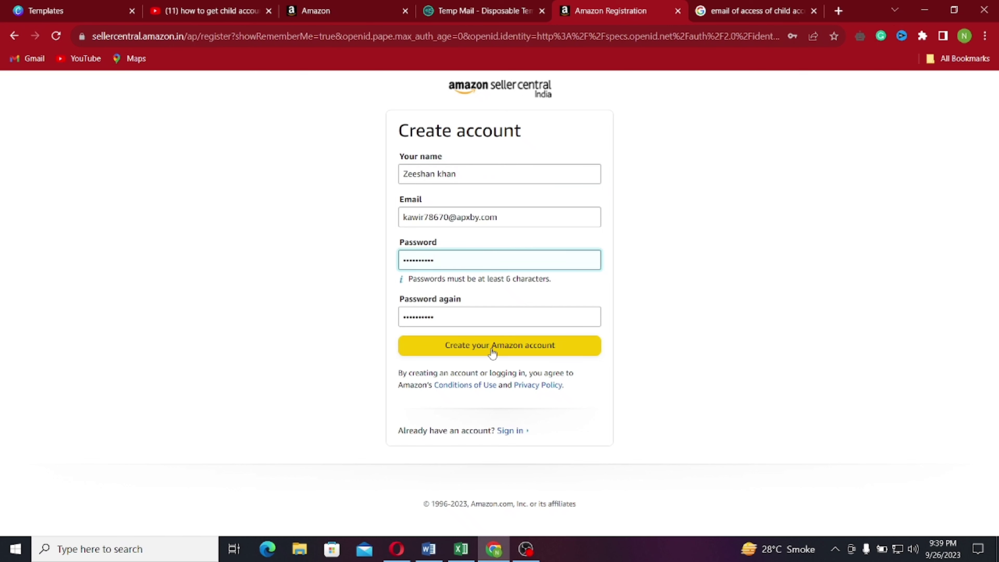
left_click(492, 352)
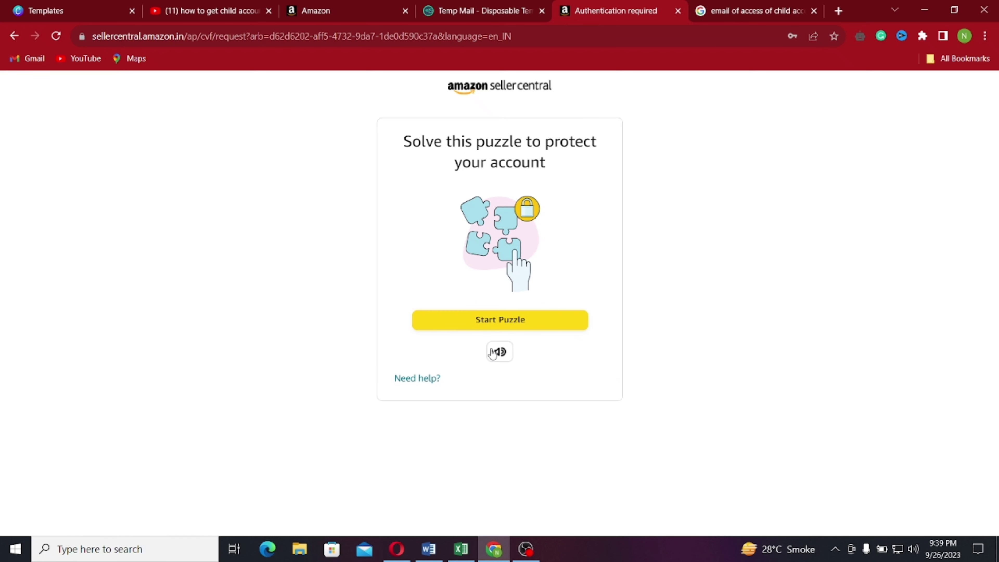
Start the puzzle and pick the dice pair with matching icons in all three rounds
left_click(486, 322)
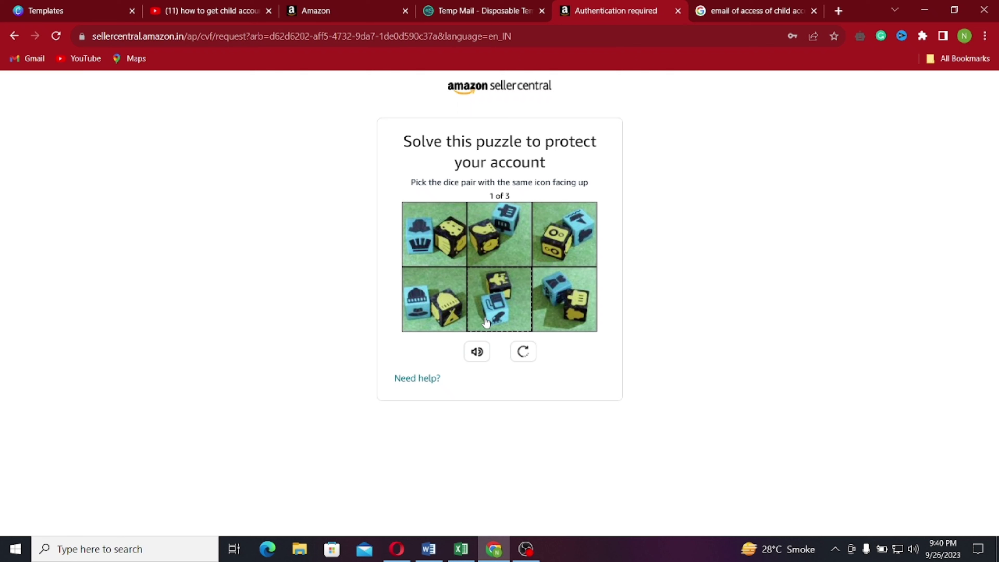
left_click(434, 304)
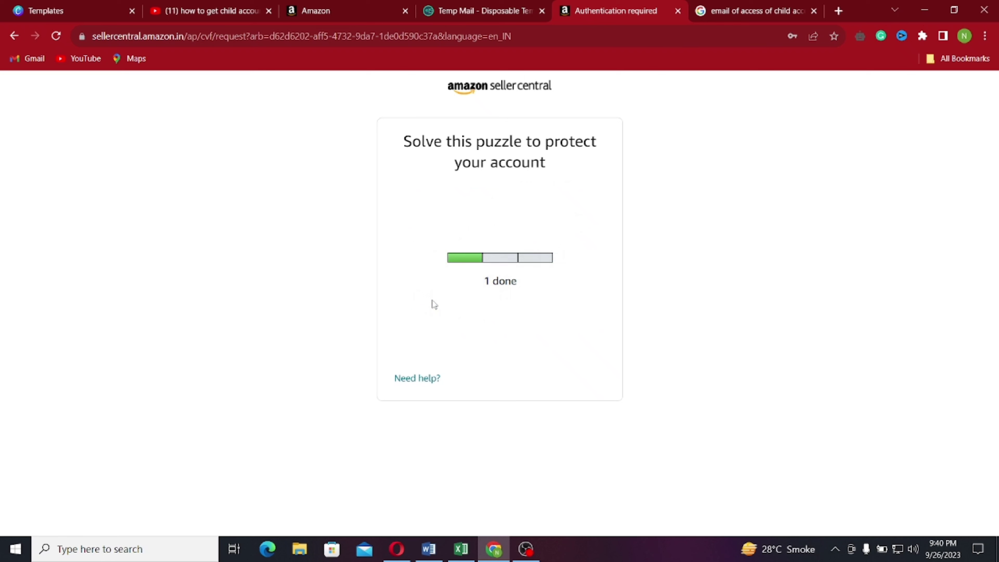
left_click(435, 303)
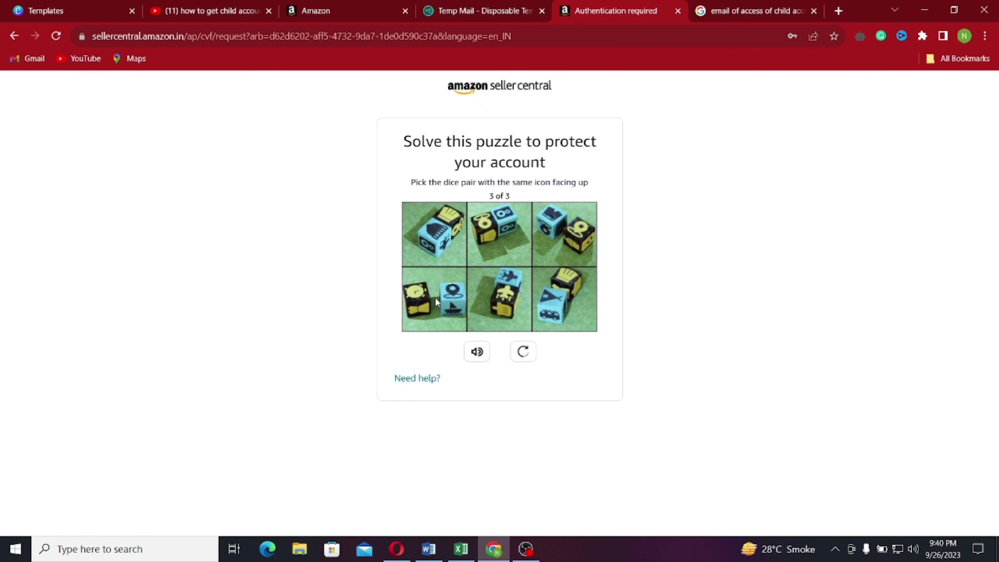
left_click(515, 307)
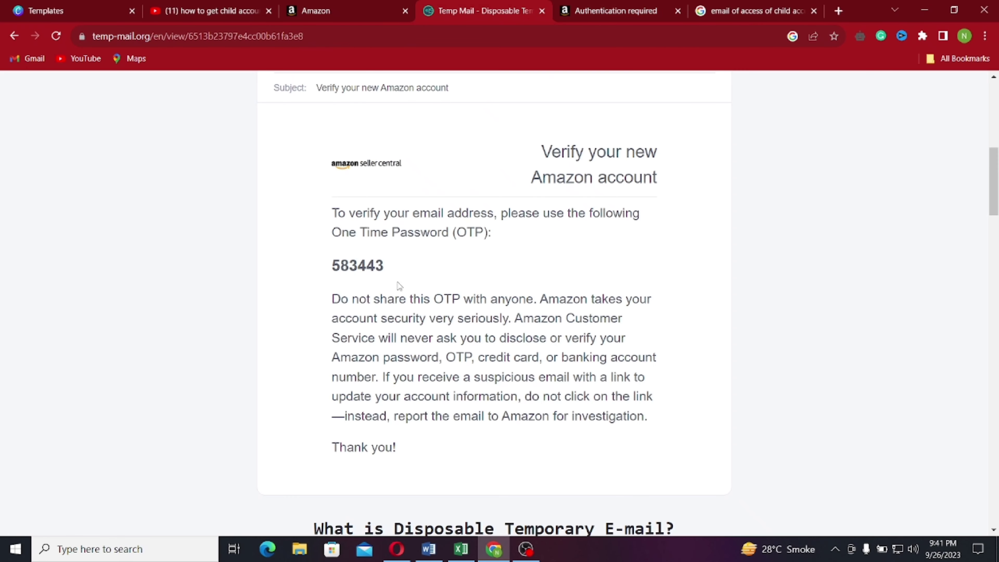
Select and copy the one-time password from the 'Verify your new Amazon account' email
left_click_drag(388, 275, 334, 265)
right_click(344, 266)
left_click(356, 280)
Back on the Amazon verification page, paste the code into Enter OTP and verify
left_click(652, 5)
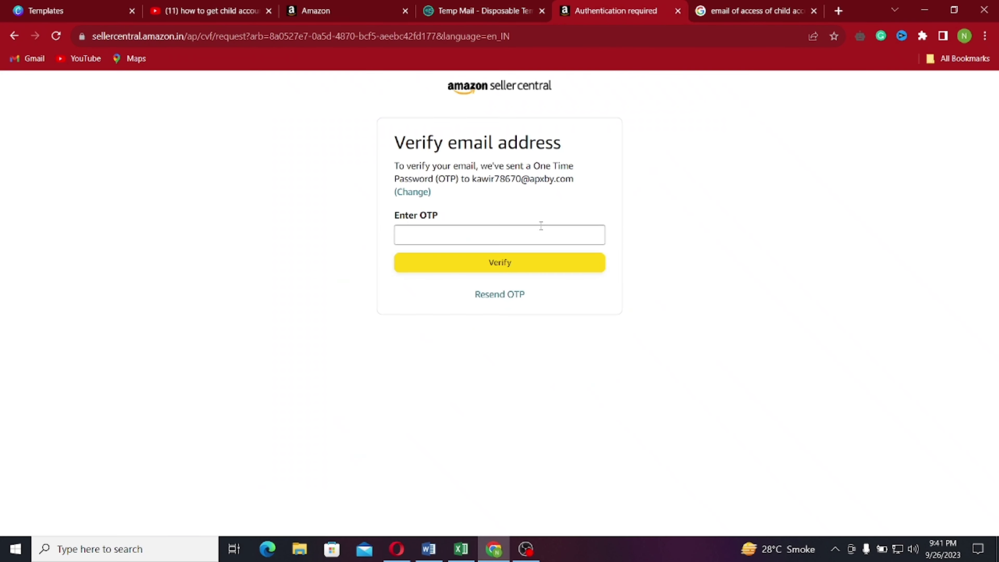
right_click(458, 236)
left_click(486, 338)
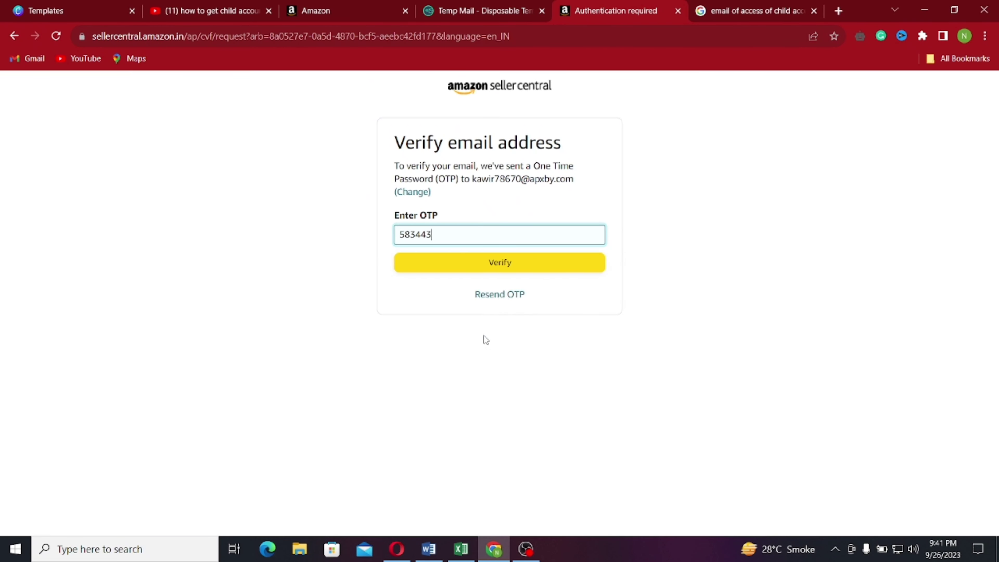
left_click(499, 268)
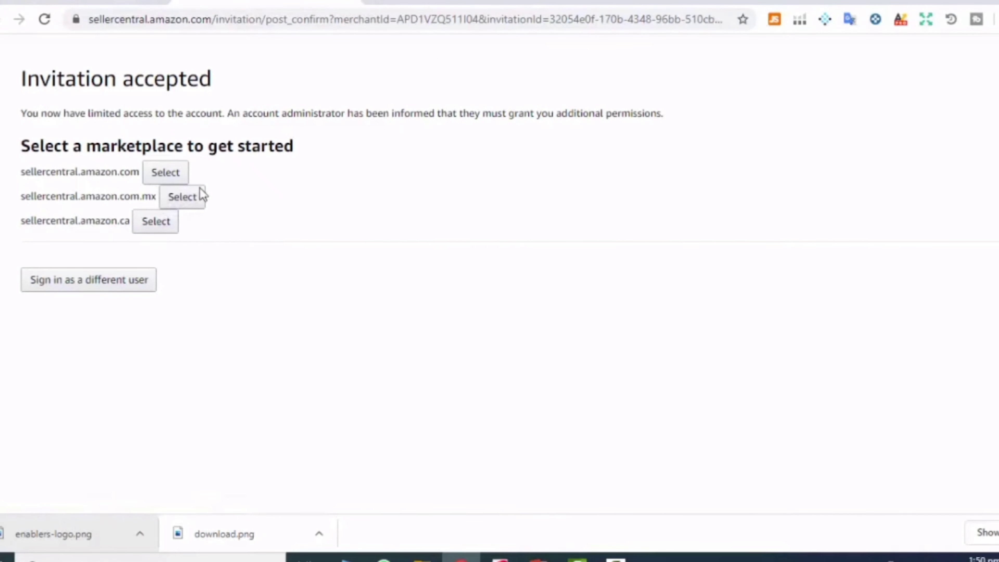
Select the sellercentral.amazon.com marketplace and begin Enable Two-Step Verification
left_click(171, 178)
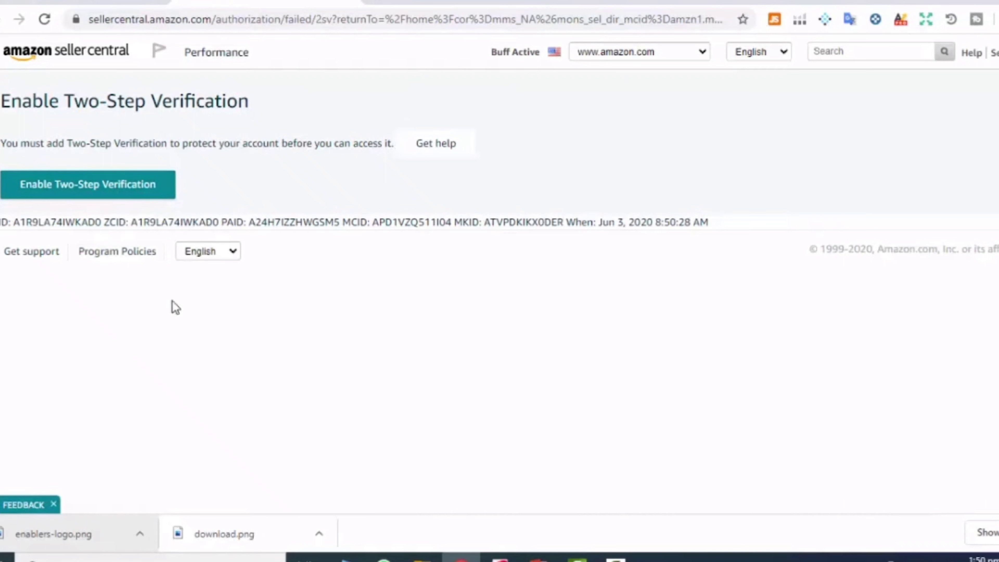
left_click(99, 191)
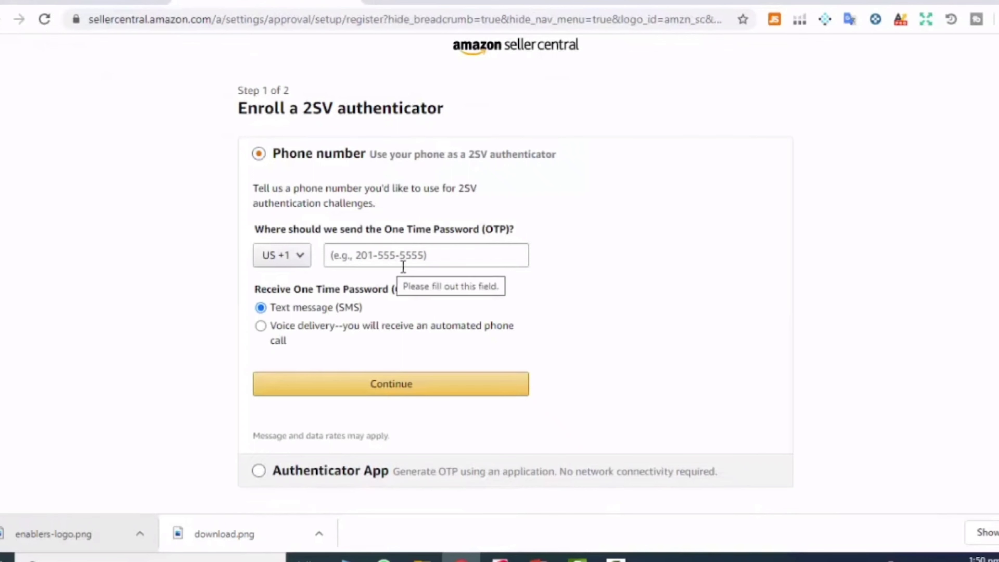
Enter the phone number, then submit the six-digit code texted to it, correcting a mistyped digit
left_click(437, 255)
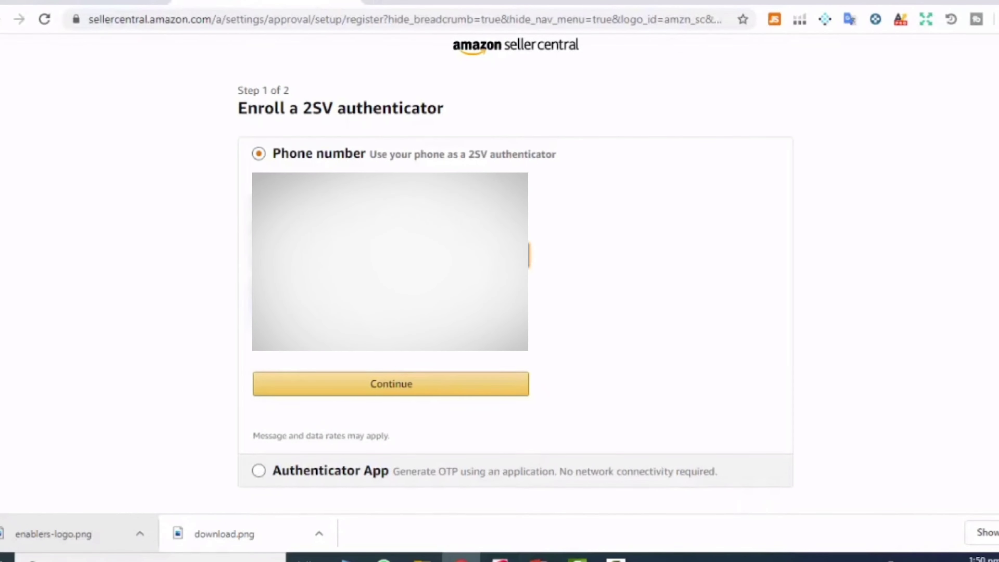
left_click(382, 396)
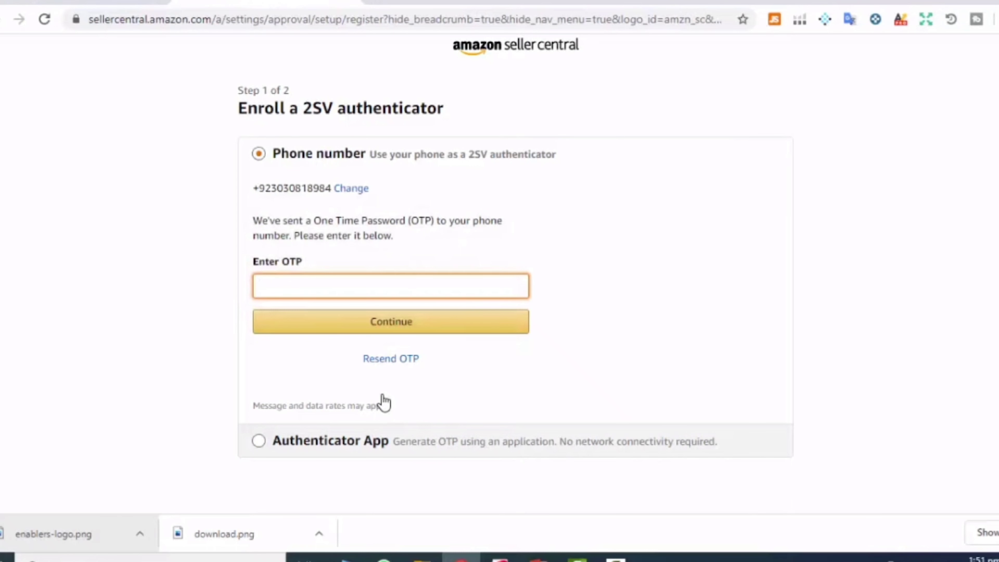
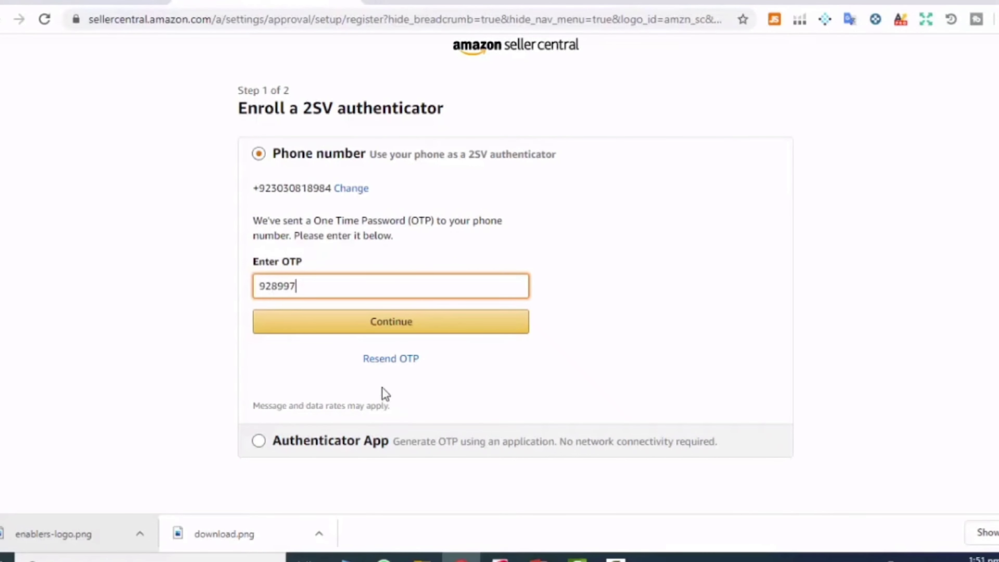
left_click(381, 331)
scroll(437, 433, "down", 10)
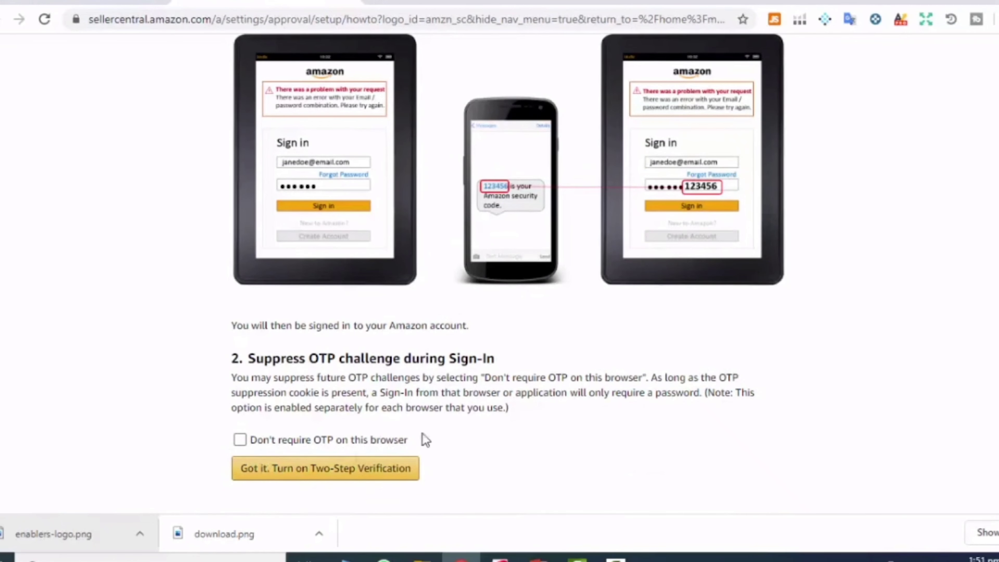
Tick 'Don't require OTP on this browser' and confirm 'Got it. Turn on Two-Step Verification'
scroll(539, 254, "up", 3)
scroll(174, 189, "down", 8)
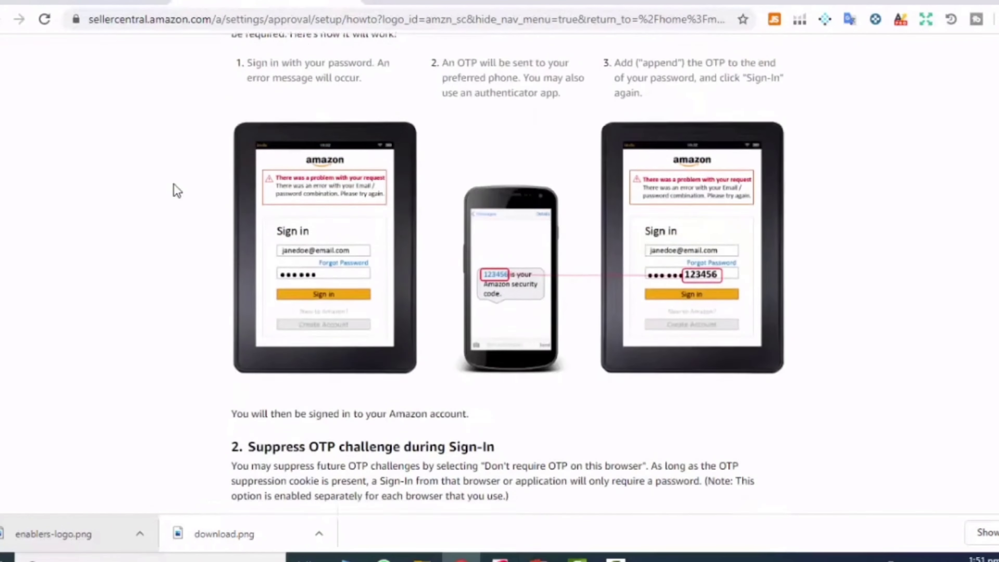
scroll(592, 285, "up", 8)
scroll(314, 142, "down", 7)
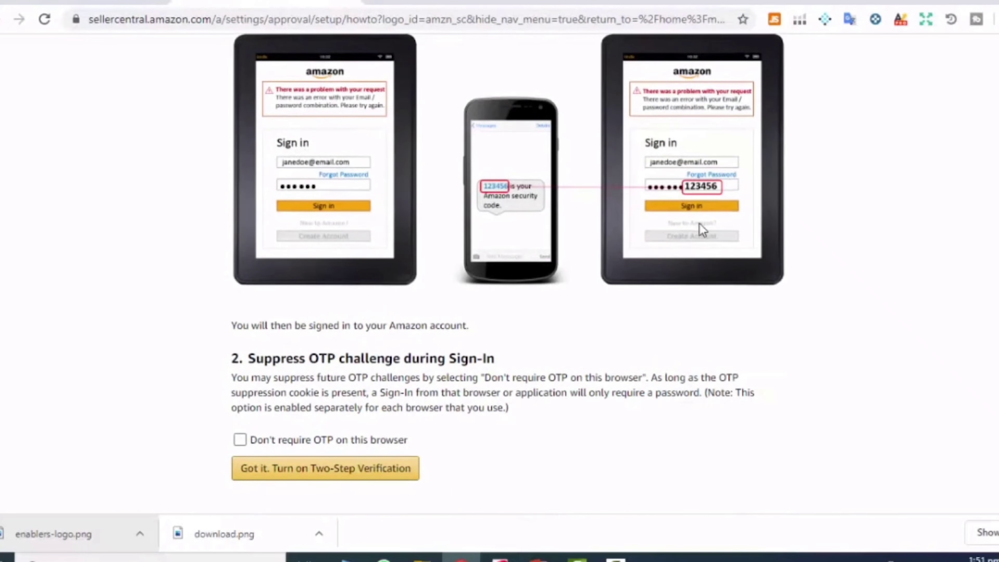
left_click(257, 442)
left_click(312, 479)
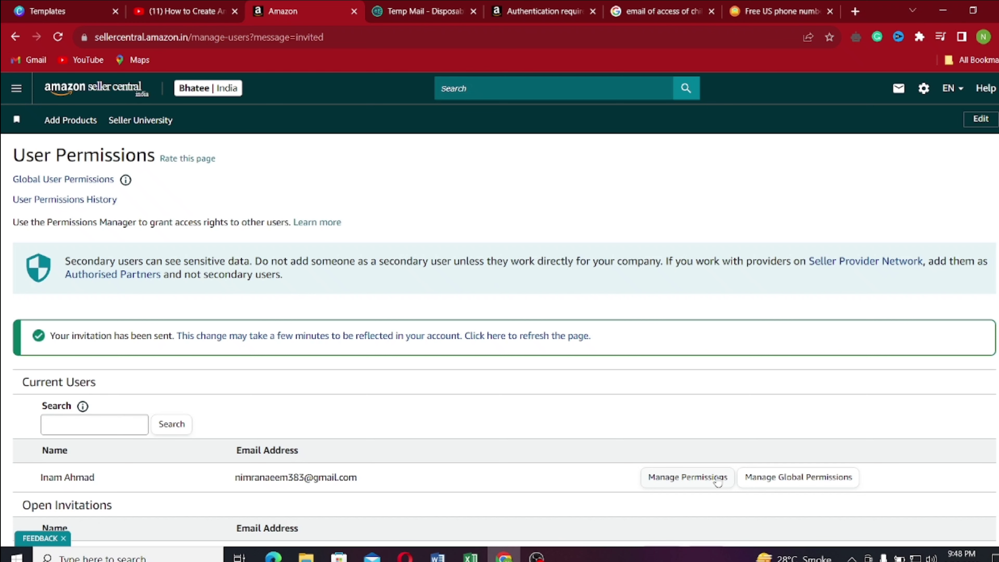
Open Manage Permissions for the user listed under Current Users
left_click(718, 483)
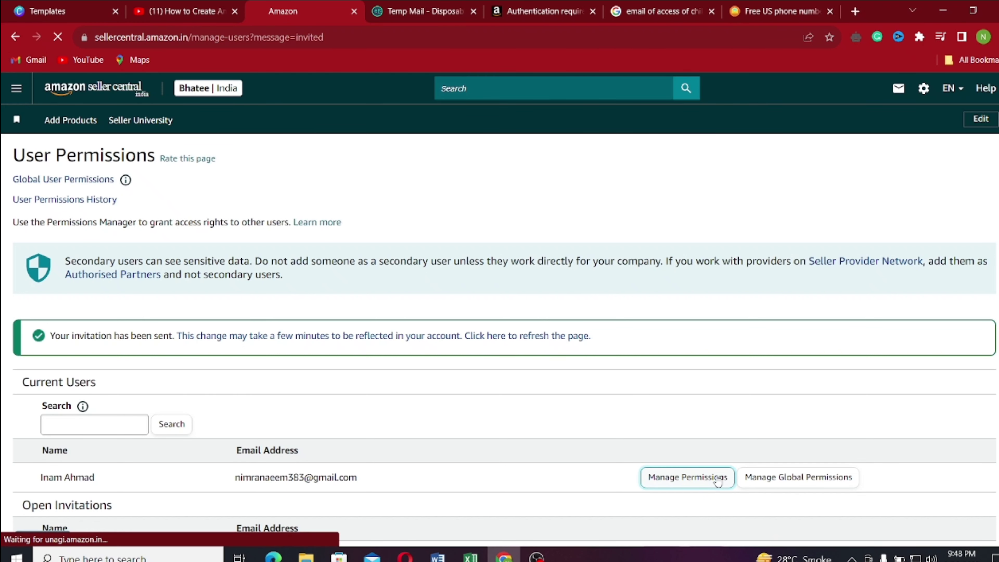
scroll(571, 301, "down", 3)
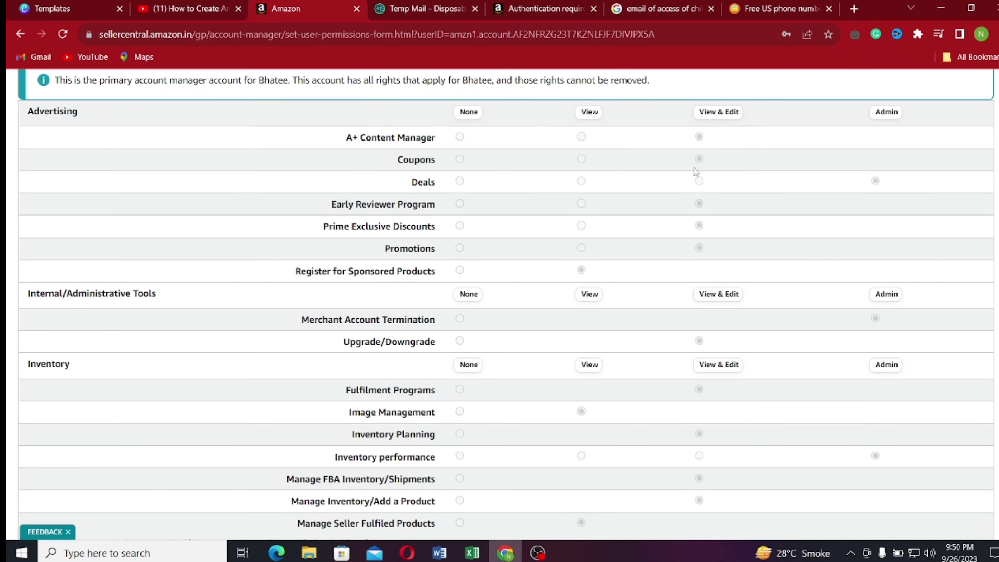
scroll(654, 258, "down", 5)
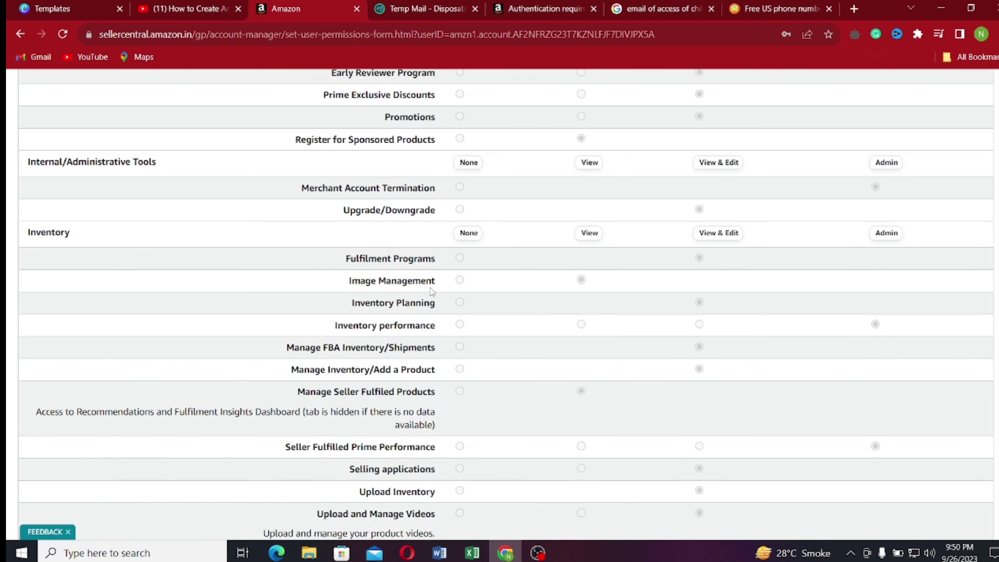
scroll(402, 287, "down", 3)
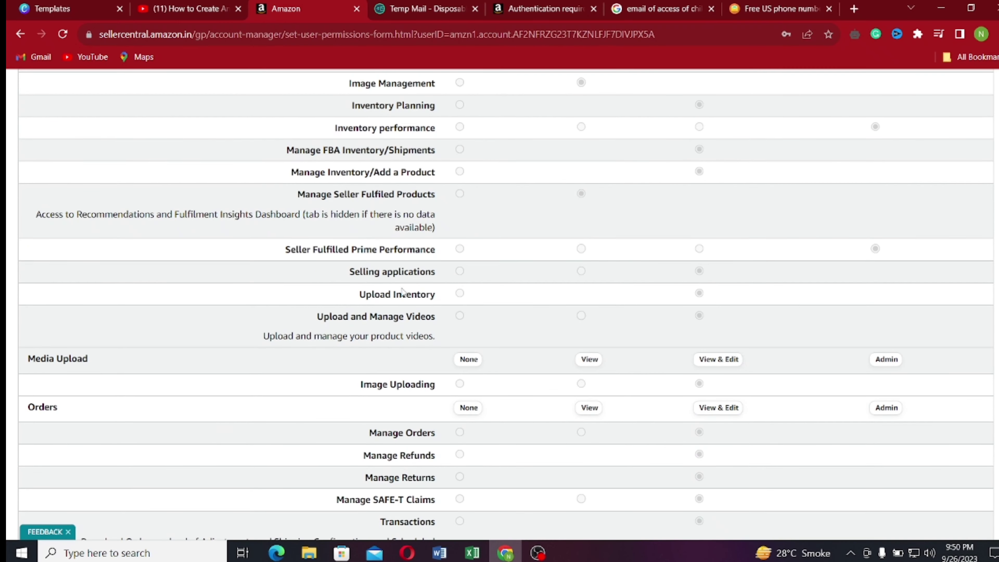
scroll(404, 295, "down", 4)
scroll(405, 303, "down", 9)
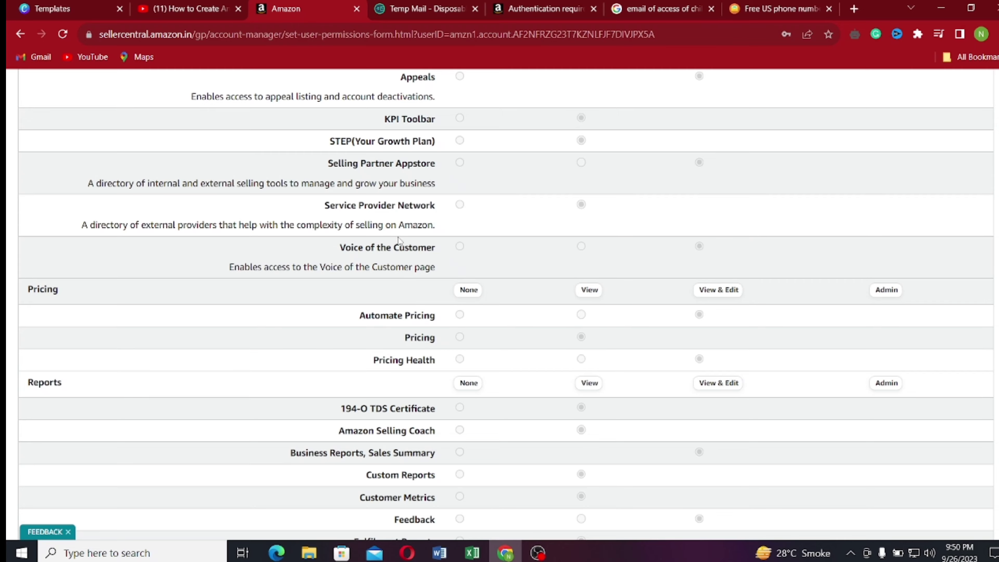
scroll(401, 241, "down", 8)
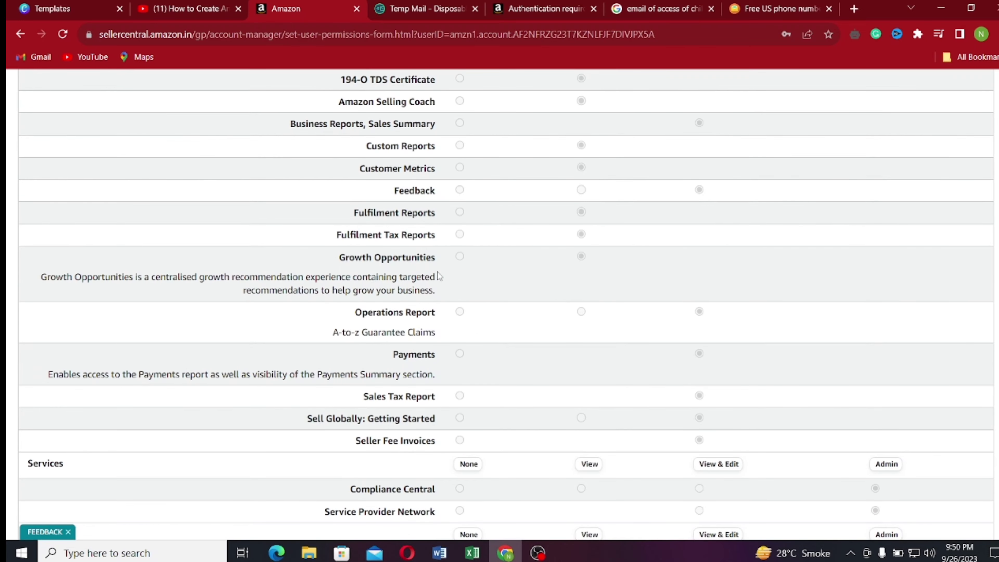
scroll(438, 273, "down", 7)
scroll(440, 275, "down", 10)
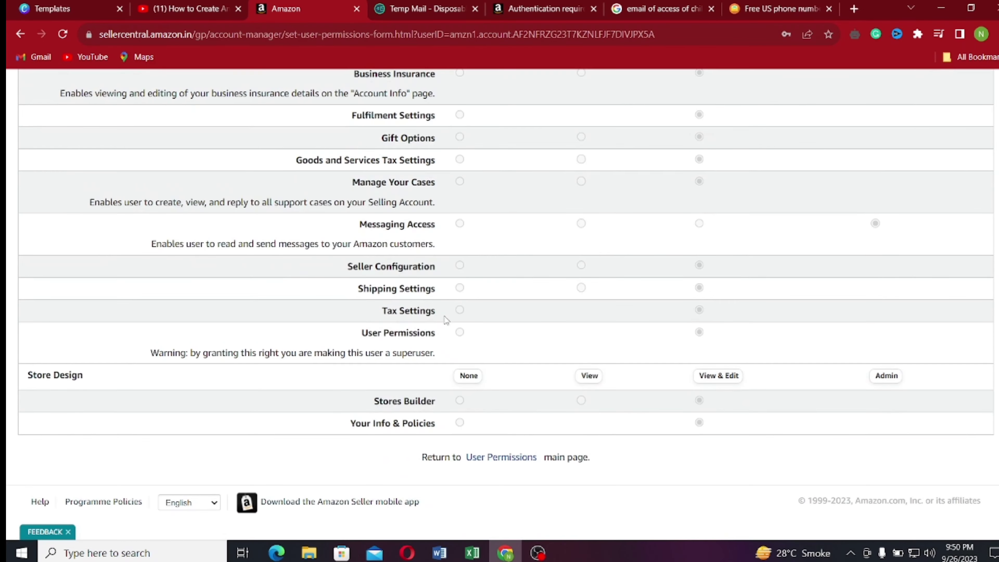